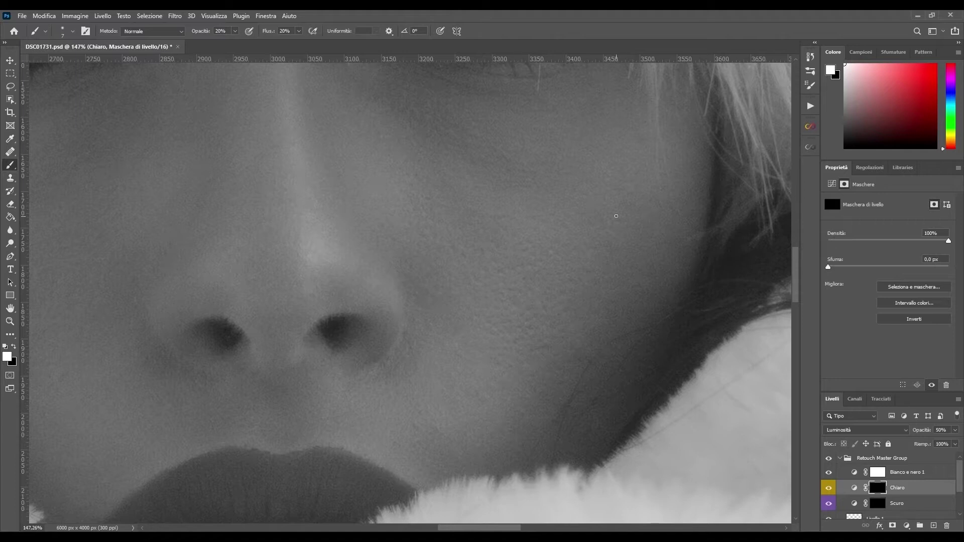
Step: Even out the facial tones by painting white on the Chiaro mask with a soft brush at 5% and 20% opacity
scroll(528, 326, up, 3)
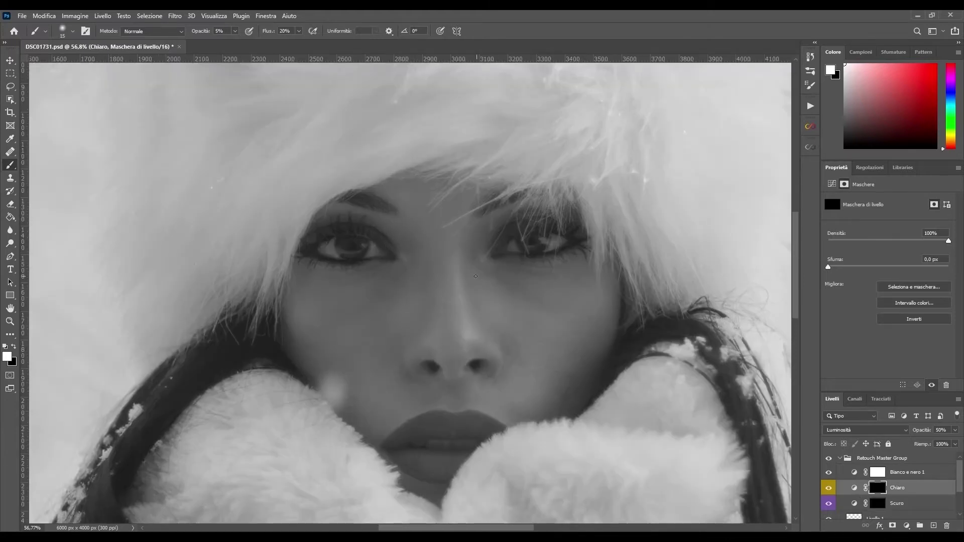
scroll(333, 218, up, 2)
key(bracketleft)
scroll(319, 314, up, 2)
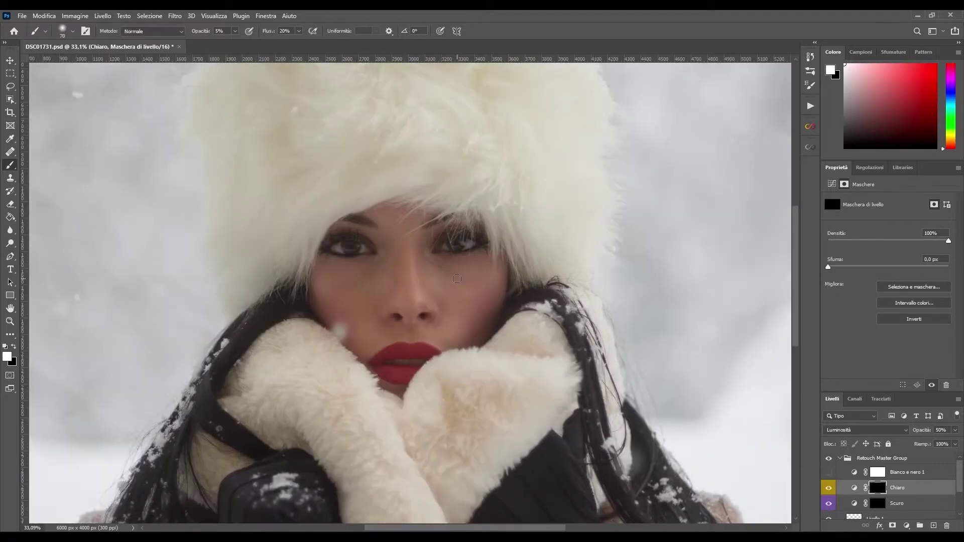
scroll(538, 344, up, 2)
key(alt+bracketleft)
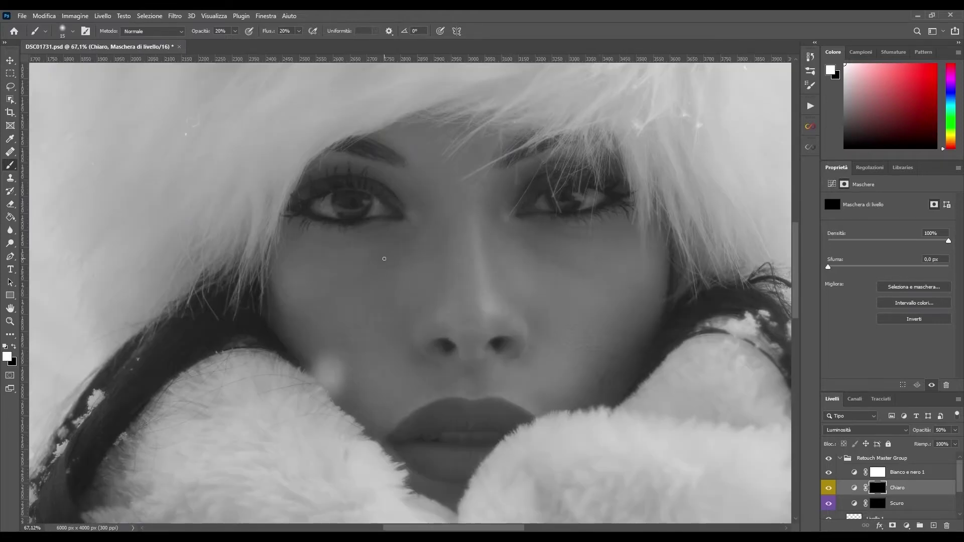
key(ctrl+0)
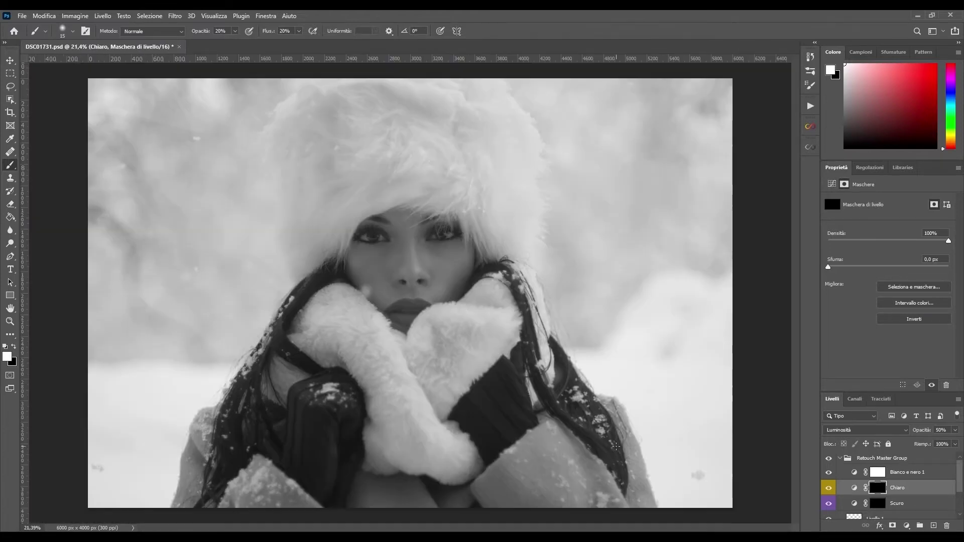
key(alt+bracketleft)
key(alt+bracketleft)
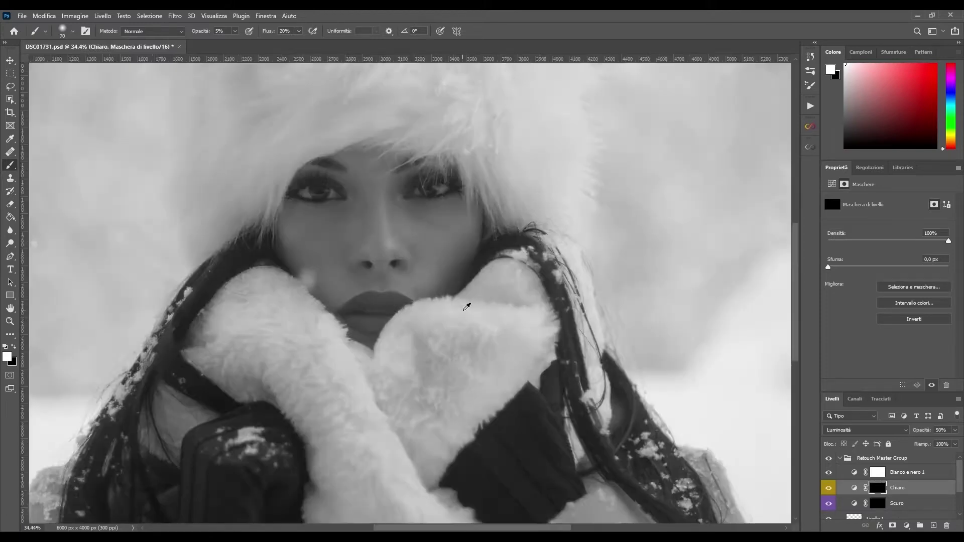
Step: Heal the skin flaws on the lower cheek above the fur mitten on Livello 1 with a 7 px healing brush
click(10, 151)
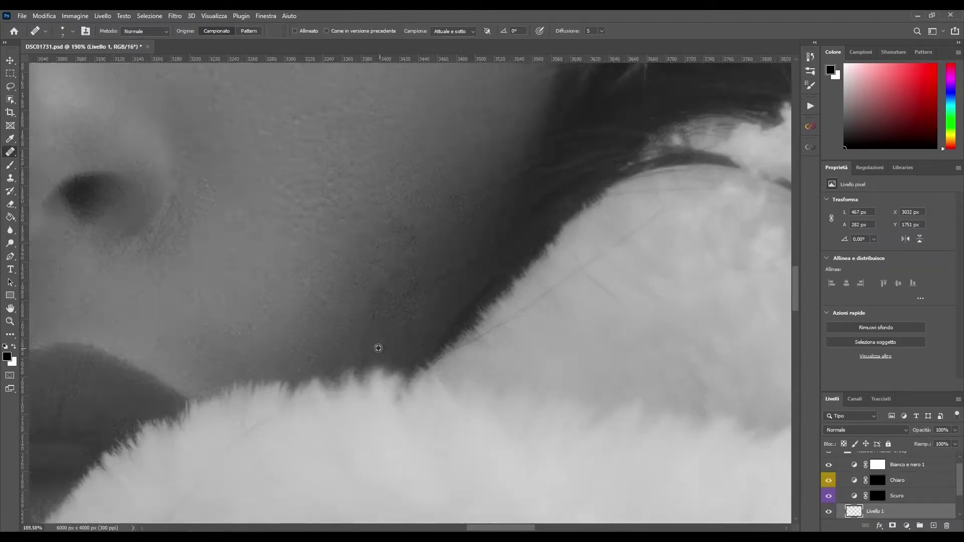
scroll(377, 349, down, 5)
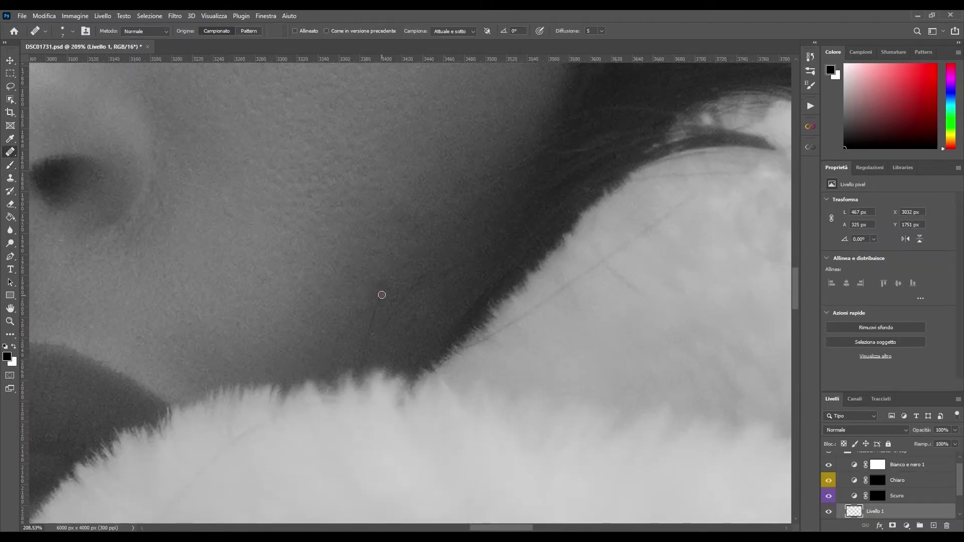
scroll(412, 385, up, 5)
Step: Lighten the fine skin texture on the cheek beside the nose on the Chiaro mask with a small brush at 20% opacity
key(bracketleft)
key(bracketleft)
key(bracketleft)
key(bracketleft)
key(bracketleft)
key(bracketleft)
key(2)
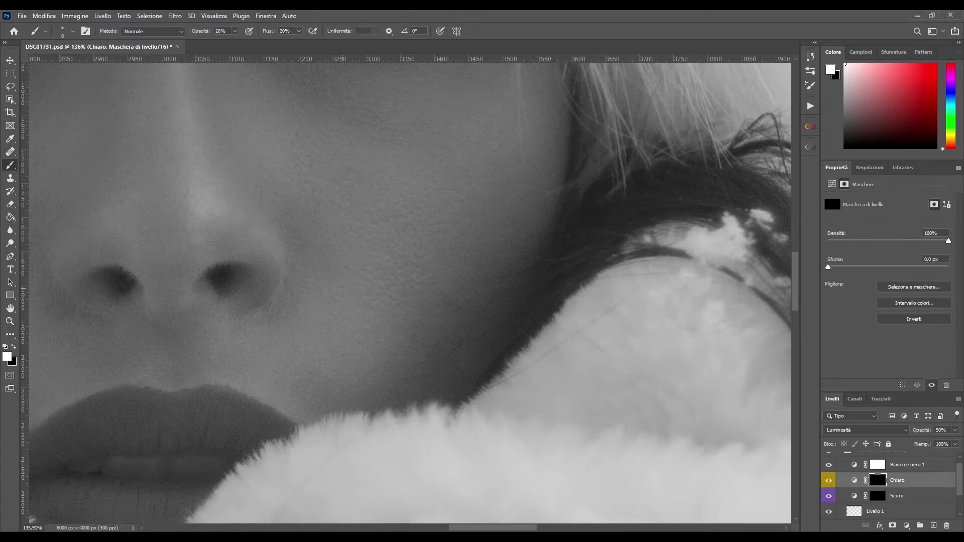
Step: Darken the bright areas of the cheeks by painting white on the Scuro mask with a soft brush at 10% opacity
scroll(419, 326, down, 5)
key(1)
key(bracketright)
scroll(378, 339, up, 3)
scroll(387, 361, down, 6)
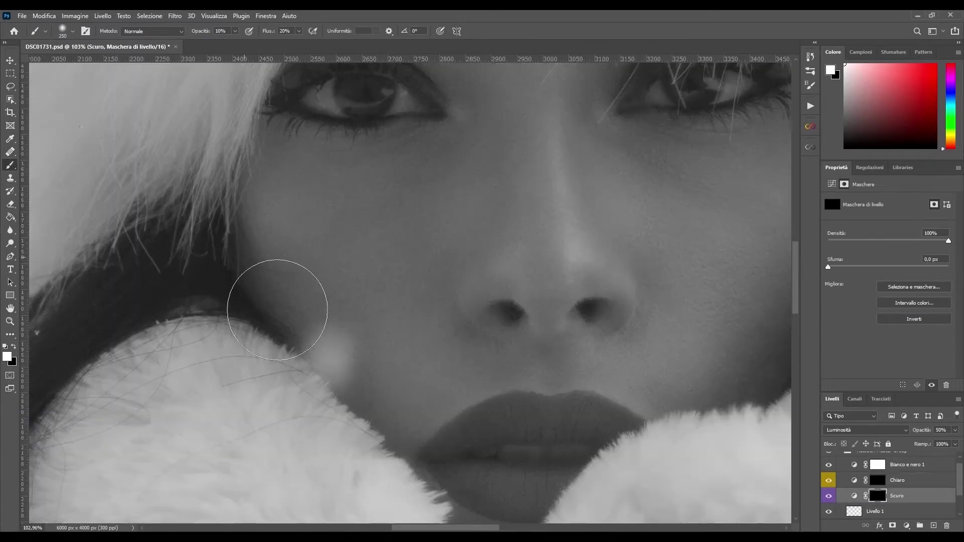
key(bracketright)
scroll(482, 307, up, 2)
scroll(482, 308, up, 2)
key(bracketleft)
key(alt+bracketleft)
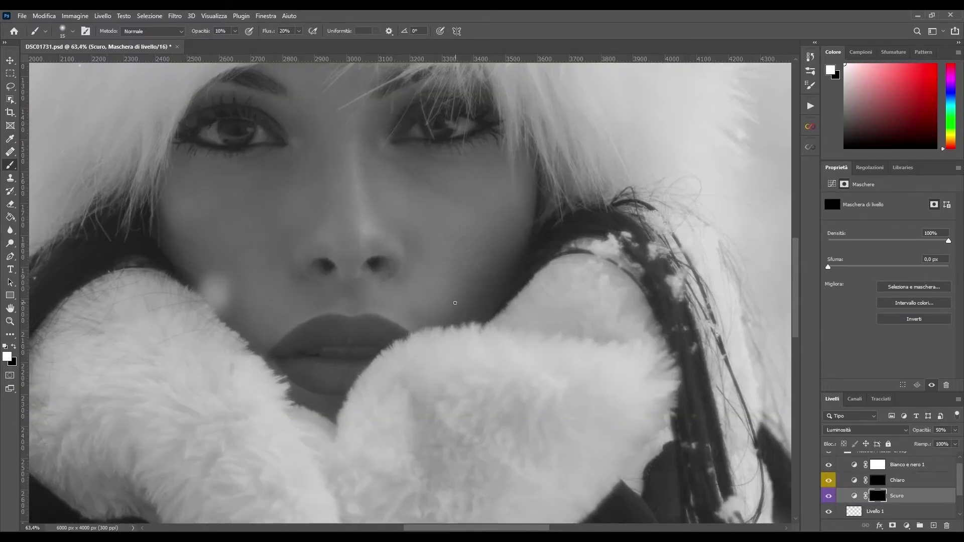
Step: Set the brush opacity to 5% and lighten the shaded areas of the face on the Chiaro mask
scroll(515, 318, down, 4)
key(0)
key(5)
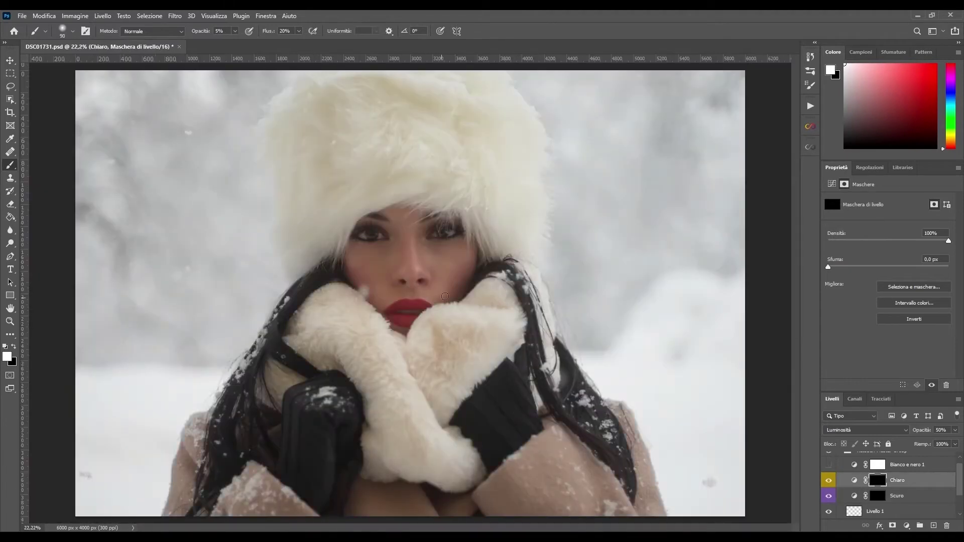
scroll(433, 295, up, 5)
key(alt+bracketleft)
key(bracketleft)
key(bracketleft)
key(bracketleft)
mouse_move(351, 326)
mouse_down()
mouse_move(452, 352)
mouse_move(300, 399)
mouse_up()
Step: Enlarge the brush to 250 px for the Chiaro mask and show the Bianco e nero 1 layer
scroll(300, 399, down, 6)
key(alt+bracketright)
key(bracketright)
key(bracketright)
key(bracketright)
key(bracketright)
key(bracketright)
key(bracketright)
key(bracketright)
key(bracketright)
key(bracketright)
key(bracketright)
click(829, 465)
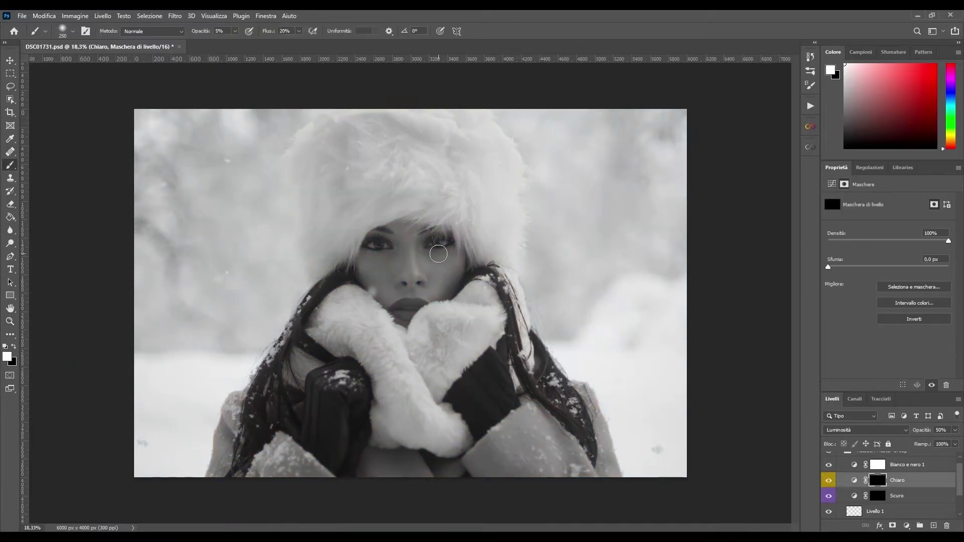
Step: Blend the broader light transitions on the face on the Chiaro mask with soft 45 and 150 px brushes at 5% opacity
scroll(436, 273, up, 5)
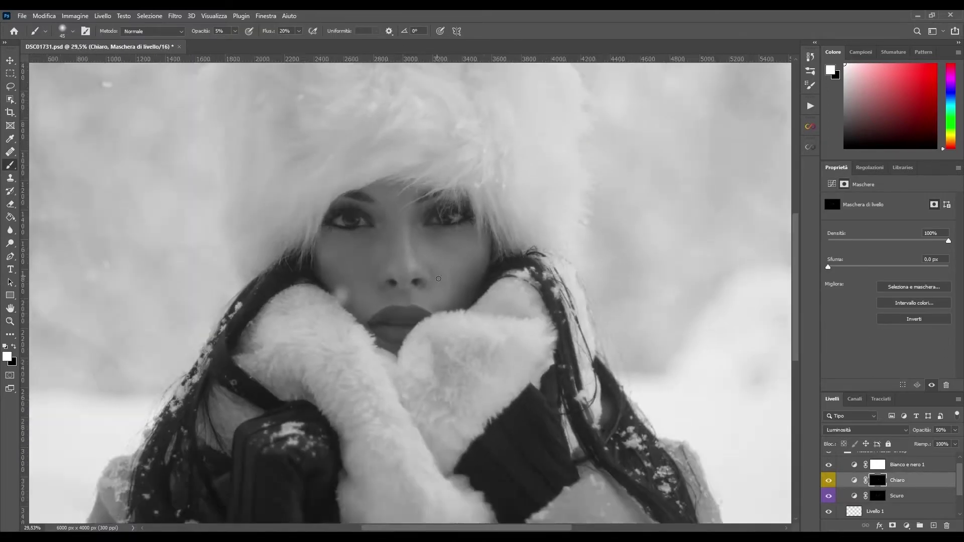
scroll(523, 273, down, 5)
scroll(488, 261, up, 2)
key(bracketleft)
key(bracketleft)
key(bracketleft)
key(bracketleft)
scroll(488, 261, down, 2)
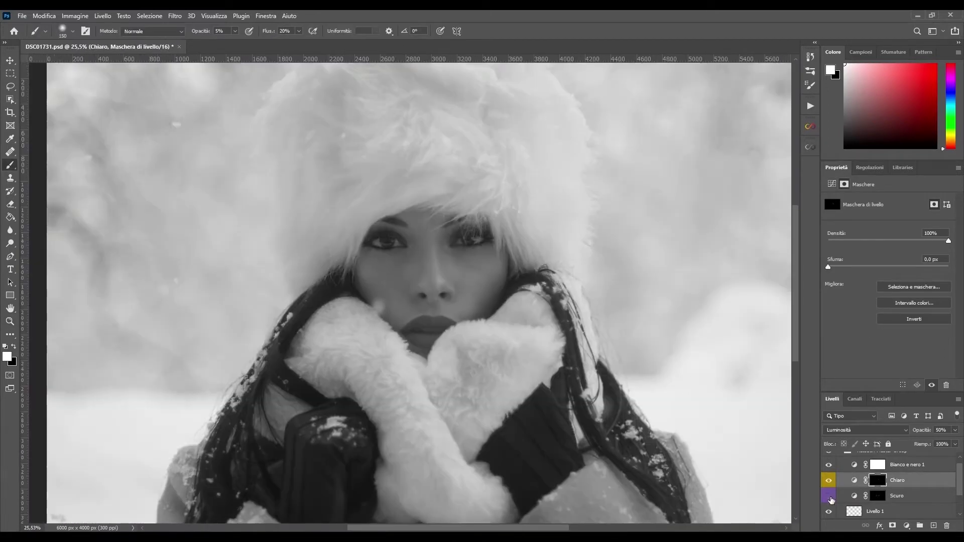
Step: Lighten the small dark spots on the cheek and below the fur-covered eye on the Chiaro mask with a 6 px brush at 20% opacity
scroll(488, 261, up, 4)
scroll(472, 262, down, 3)
scroll(471, 263, up, 3)
key(bracketleft)
key(bracketleft)
key(bracketleft)
key(bracketleft)
key(bracketleft)
key(bracketleft)
key(1)
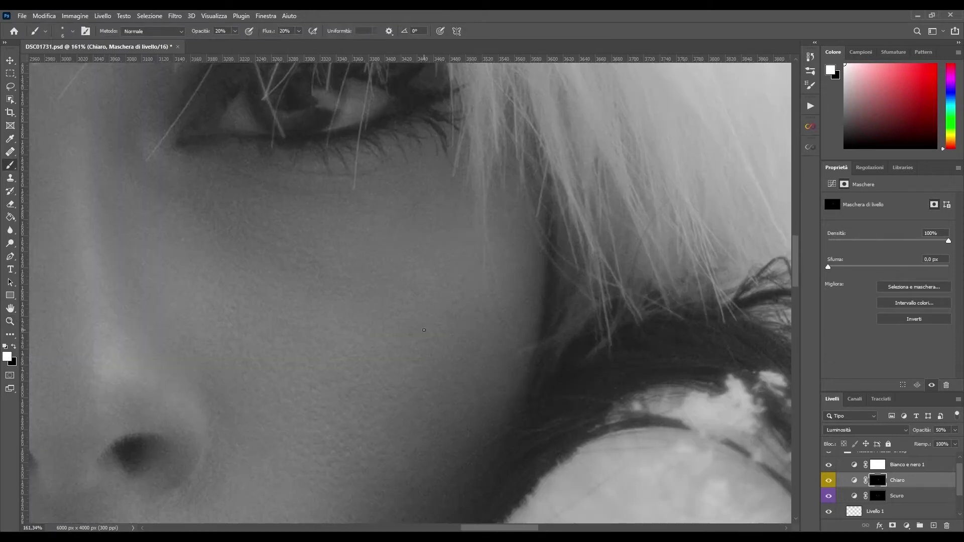
scroll(416, 338, down, 1)
scroll(380, 271, up, 1)
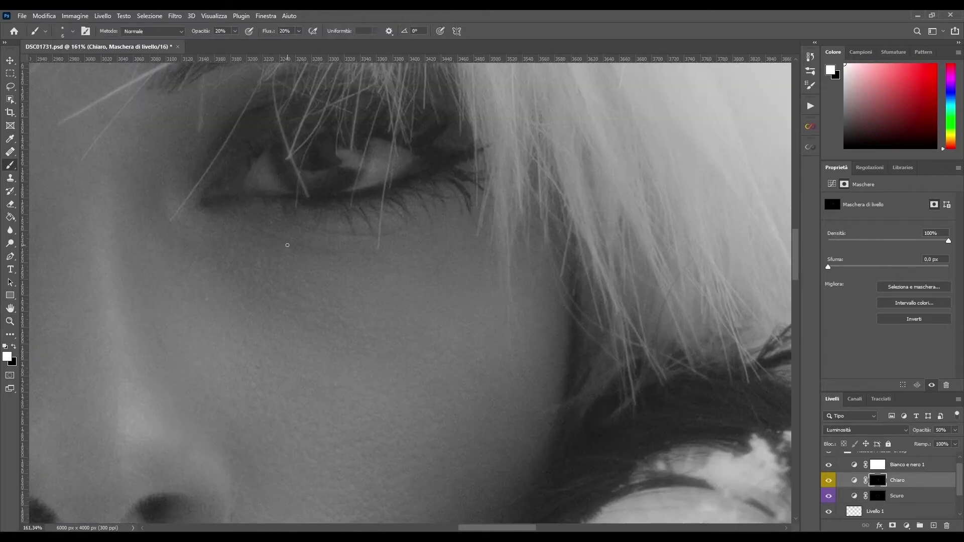
scroll(287, 245, down, 3)
scroll(404, 318, up, 3)
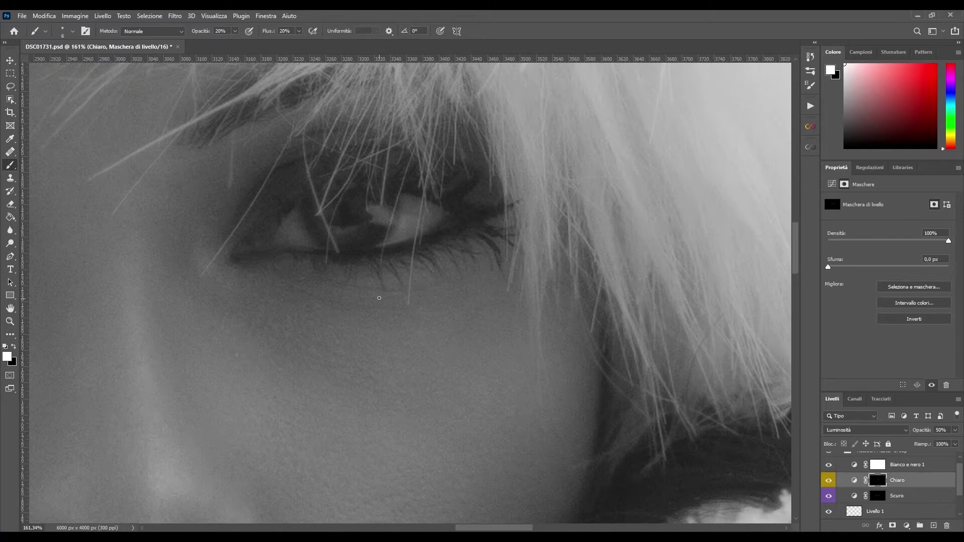
Step: Smooth the facial skin by painting white on the Skin Smoothing mask with an 80 px brush at 60% opacity
scroll(379, 298, down, 6)
key(bracketright)
key(bracketright)
key(bracketright)
key(bracketright)
key(bracketright)
key(bracketright)
key(bracketright)
key(bracketright)
key(bracketright)
key(bracketright)
key(bracketright)
key(bracketright)
key(bracketright)
key(bracketright)
key(bracketright)
key(bracketright)
key(bracketright)
key(bracketright)
key(bracketright)
key(bracketright)
key(1)
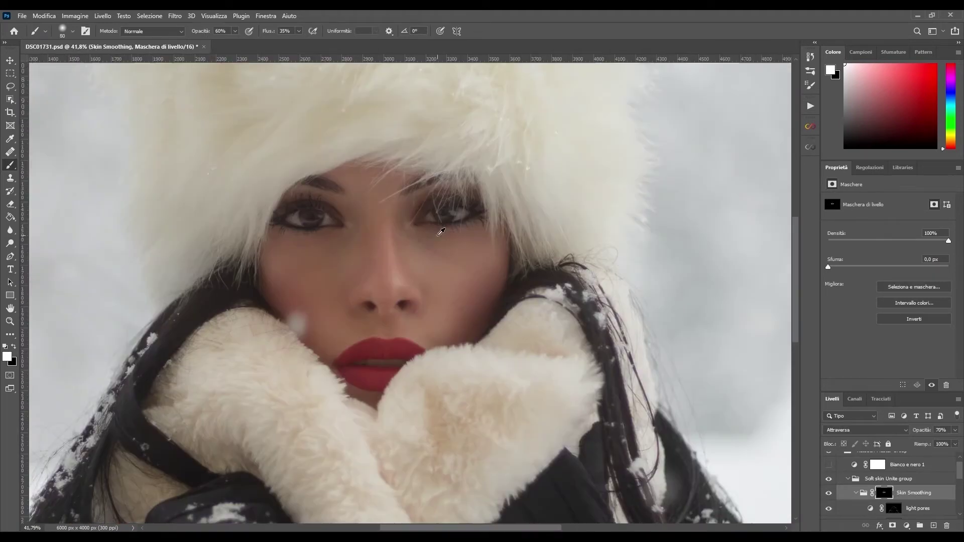
Step: Stamp the visible layers into a new layer and reshape the mittens, hair and coat outline with Liquify
key(ctrl+alt+shift+e)
key(ctrl+shift+x)
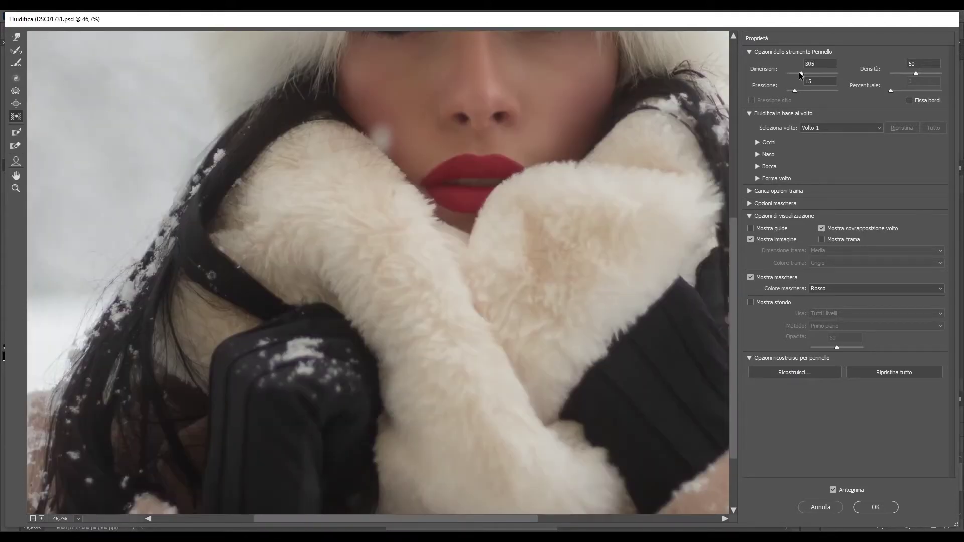
scroll(662, 300, down, 2)
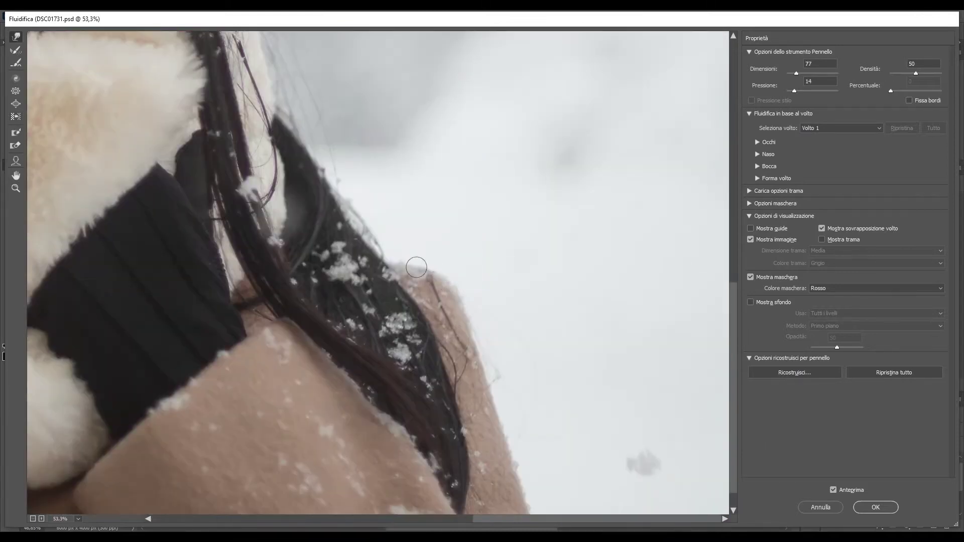
key(ctrl+minus)
key(ctrl+minus)
key(ctrl+minus)
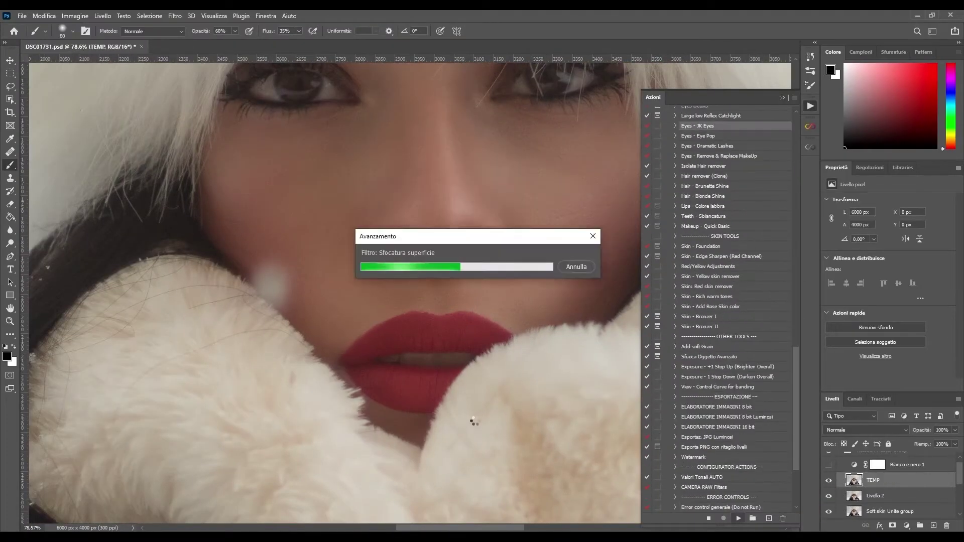
Step: Select the retouching layers down to livello copia 2 and toggle layer visibility to compare the result with the original photo
click(861, 496)
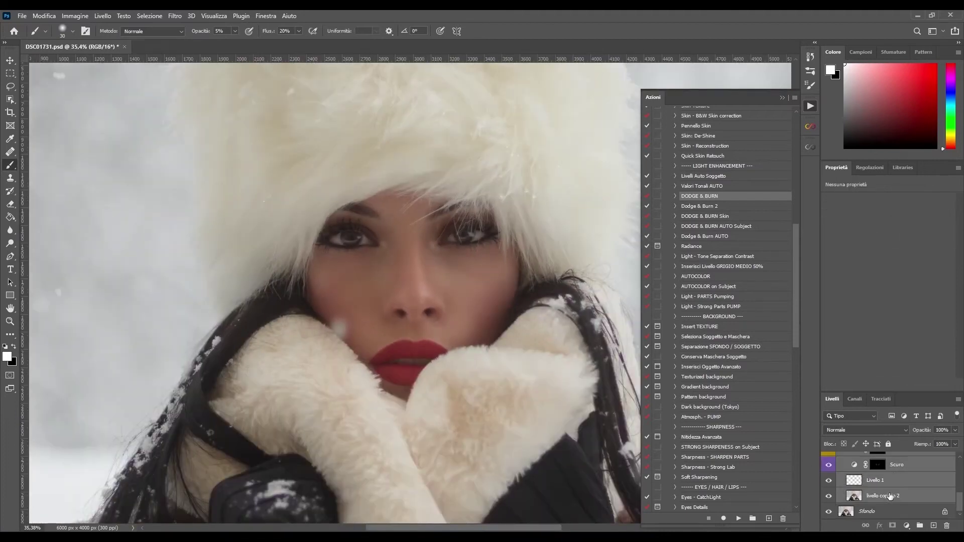
scroll(853, 492, down, 2)
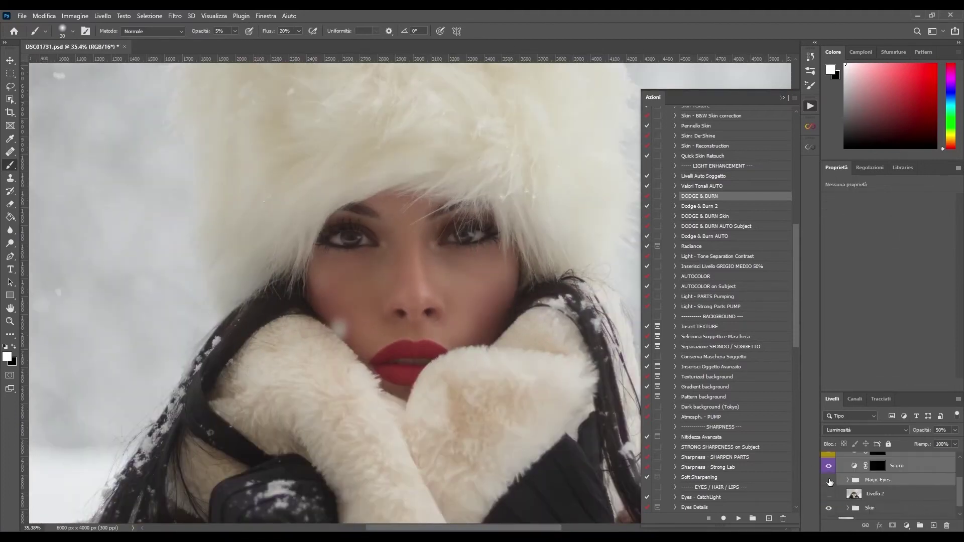
alt+click(829, 509)
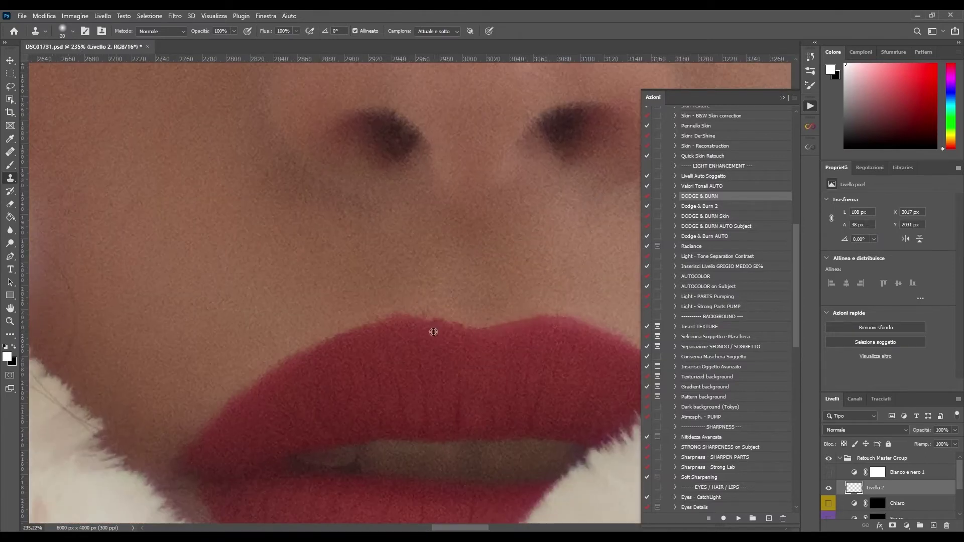
Step: Clean up the upper lip contour on Livello 2 with a 7 px Clone Stamp at 100% opacity
scroll(342, 382, up, 2)
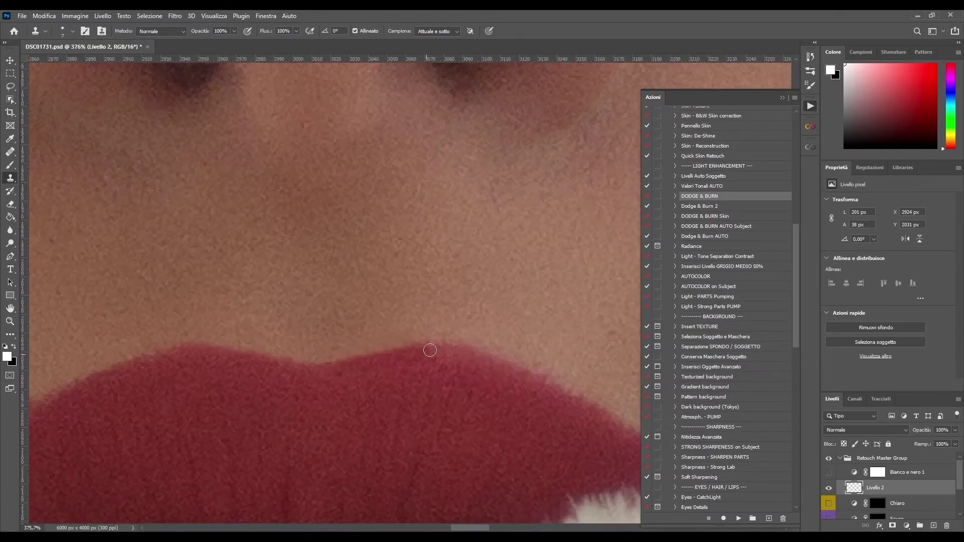
scroll(325, 319, down, 4)
scroll(246, 313, up, 3)
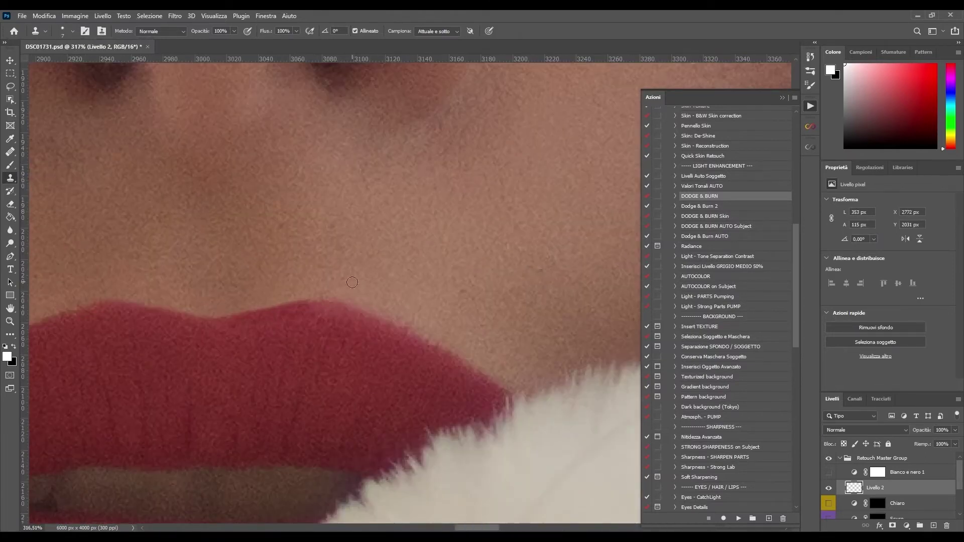
scroll(424, 331, down, 3)
scroll(206, 273, up, 3)
scroll(294, 284, down, 1)
scroll(223, 387, up, 1)
scroll(222, 387, down, 4)
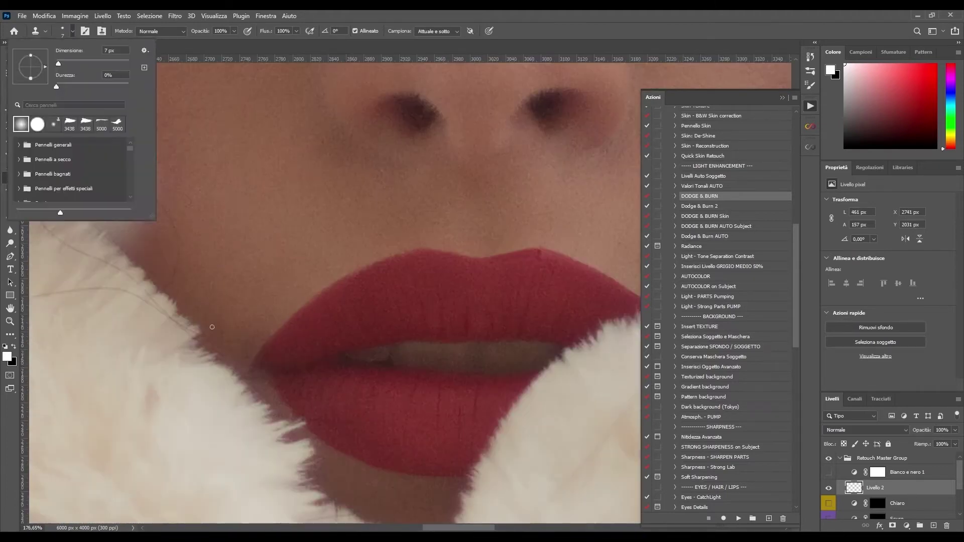
Step: Set the Clone Stamp to 77% opacity and 9 px, and refine the lip contour
scroll(361, 366, up, 4)
key(7)
key(7)
scroll(386, 286, down, 4)
scroll(416, 374, up, 3)
key(bracketright)
key(bracketright)
scroll(304, 367, down, 4)
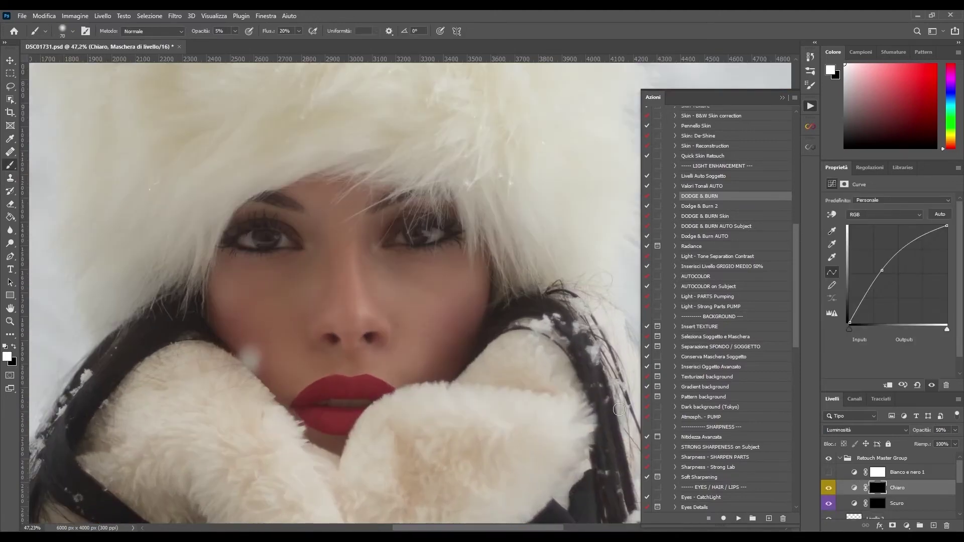
Step: Clone away the remaining irregularities along the upper lip edge beside the fur mitten on Livello 2
key(Return)
scroll(333, 392, up, 3)
scroll(431, 370, up, 3)
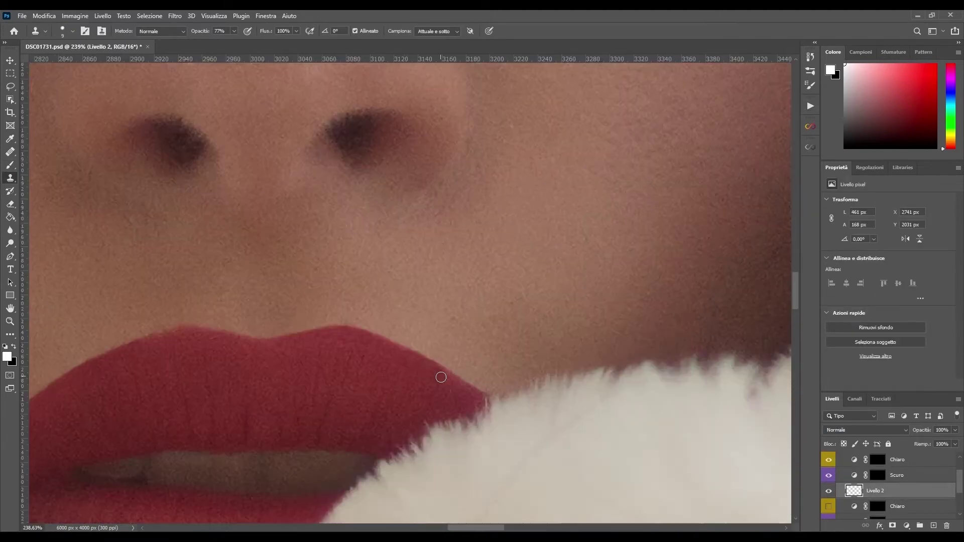
scroll(383, 396, down, 4)
scroll(450, 389, up, 3)
Step: Even out the light and dark tones of the lips on the Chiaro and Scuro masks with a brush at 5% and 10% opacity
key(F2)
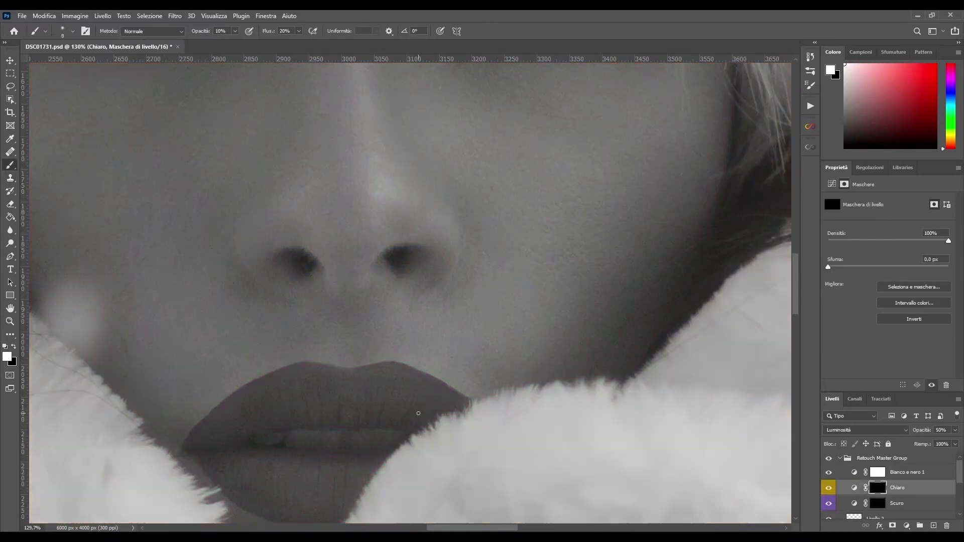
scroll(382, 366, down, 2)
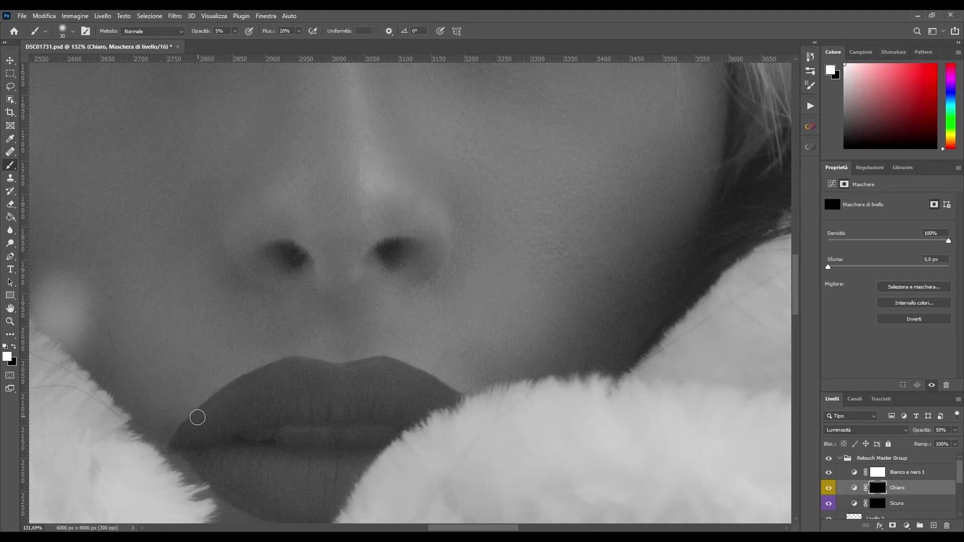
key(F3)
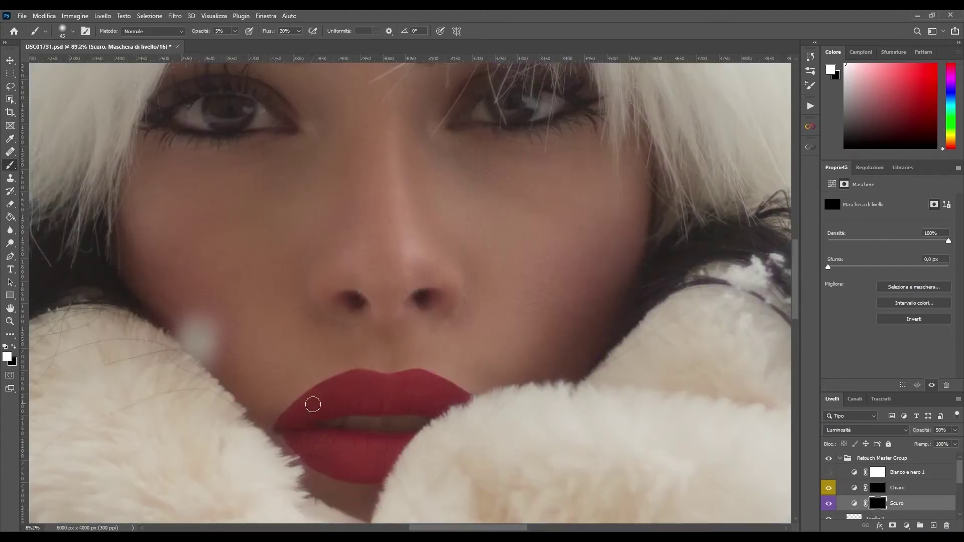
key(F4)
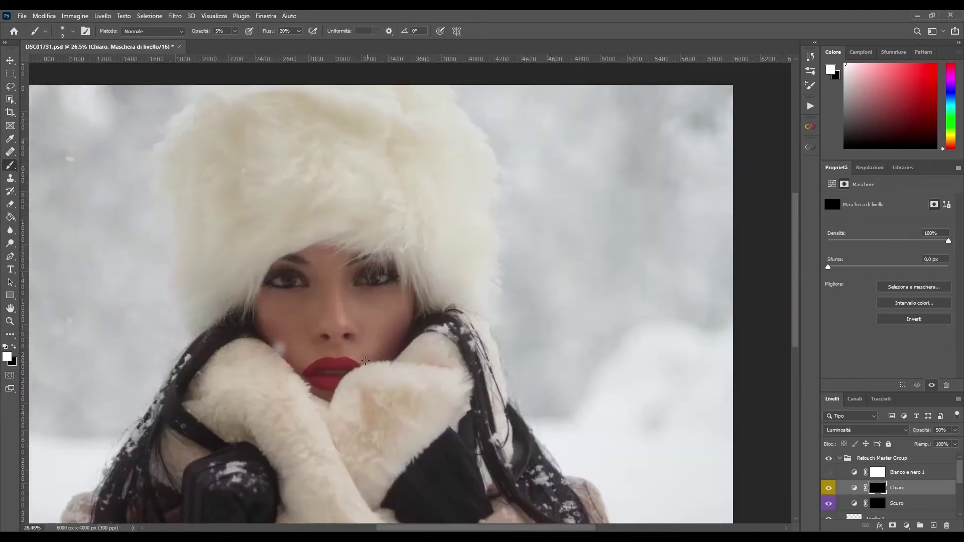
Step: Reshape the lip contours in Liquify with the Forward Warp and Push tools at low pressure, and apply the result
key(F5)
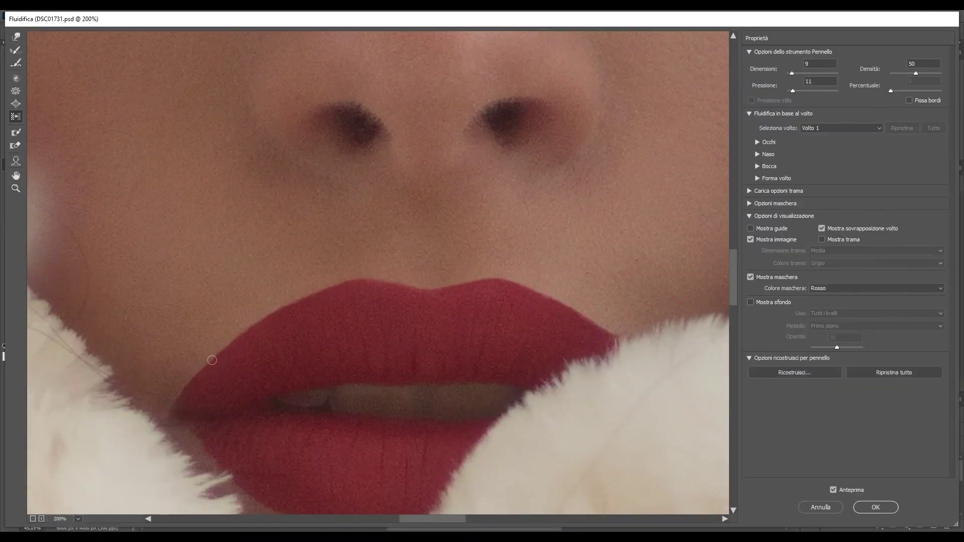
scroll(323, 291, down, 2)
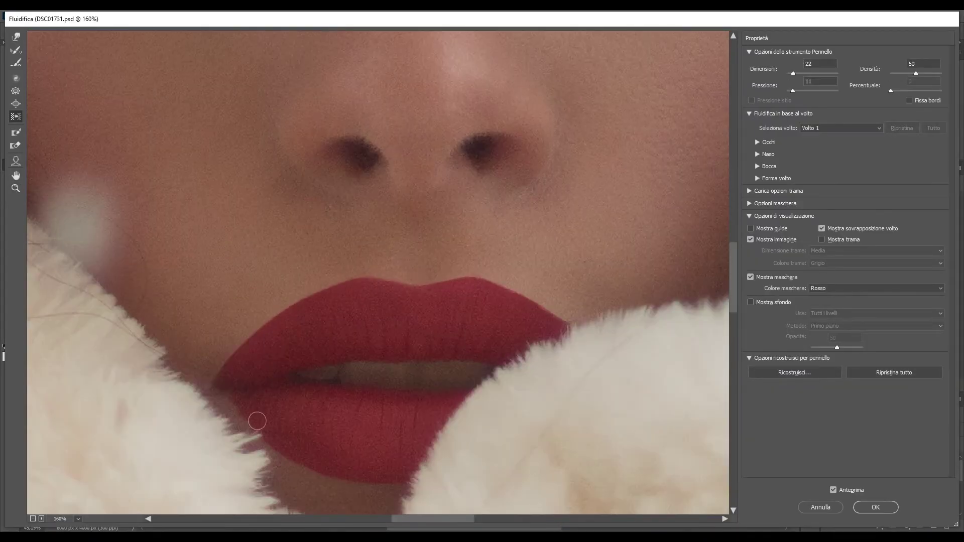
scroll(316, 369, down, 1)
scroll(524, 342, down, 5)
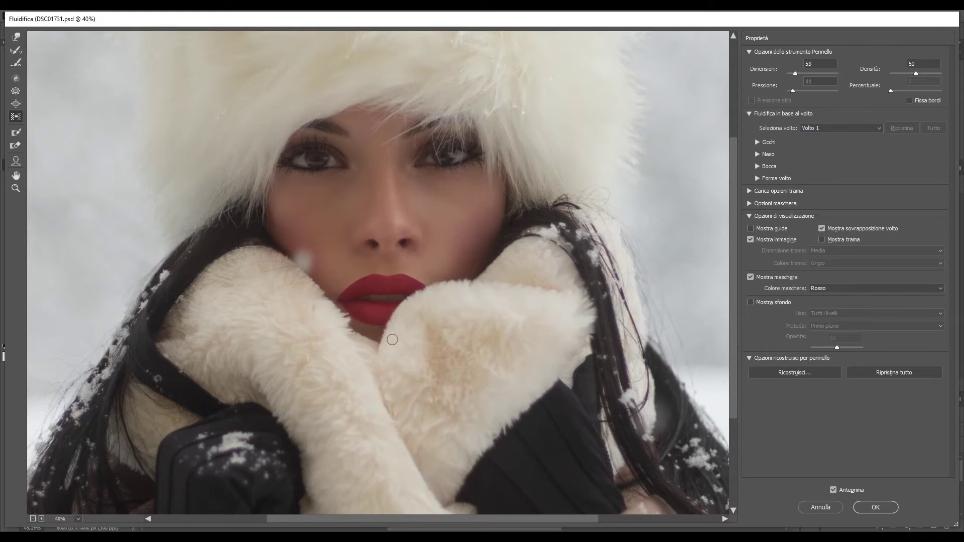
scroll(347, 309, up, 3)
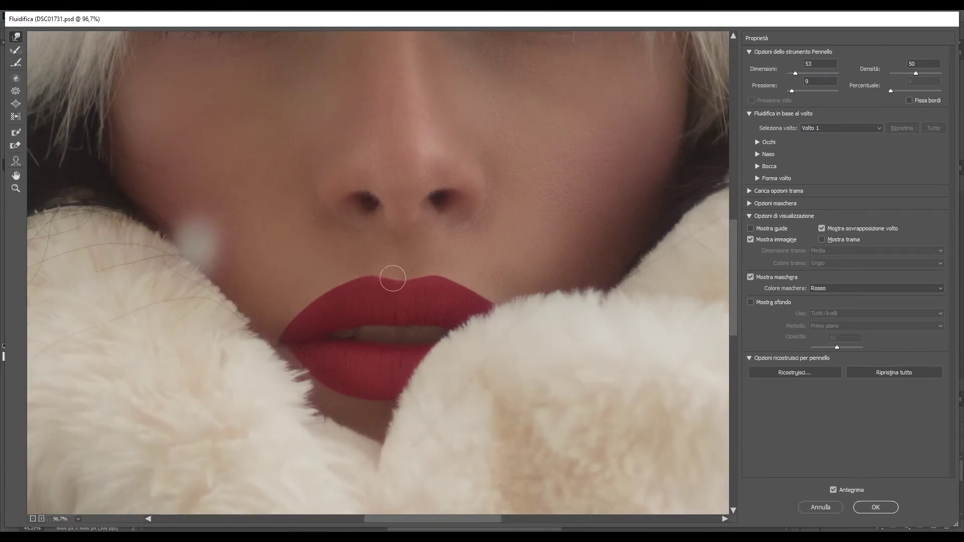
scroll(415, 360, down, 2)
scroll(415, 359, up, 2)
drag(791, 91, 786, 100)
scroll(418, 343, down, 2)
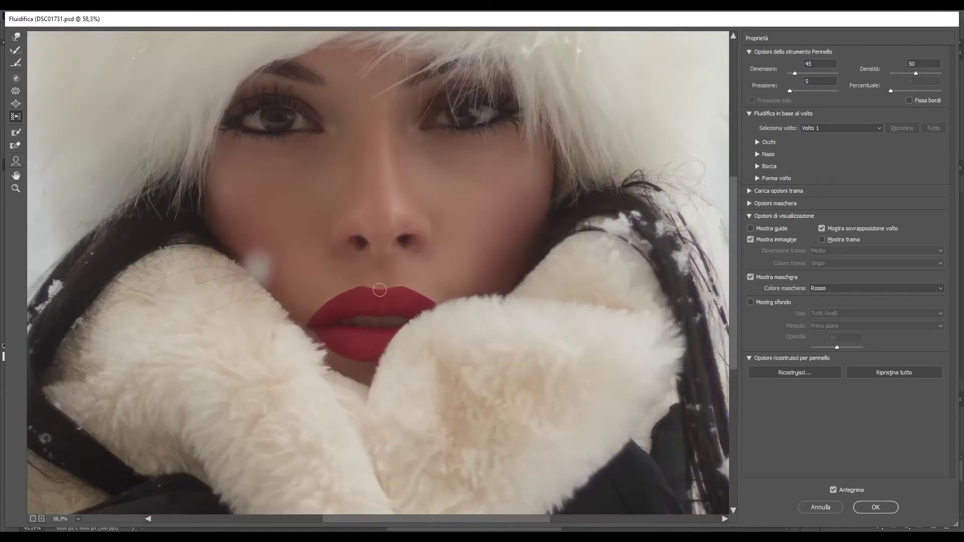
scroll(342, 411, up, 3)
click(875, 507)
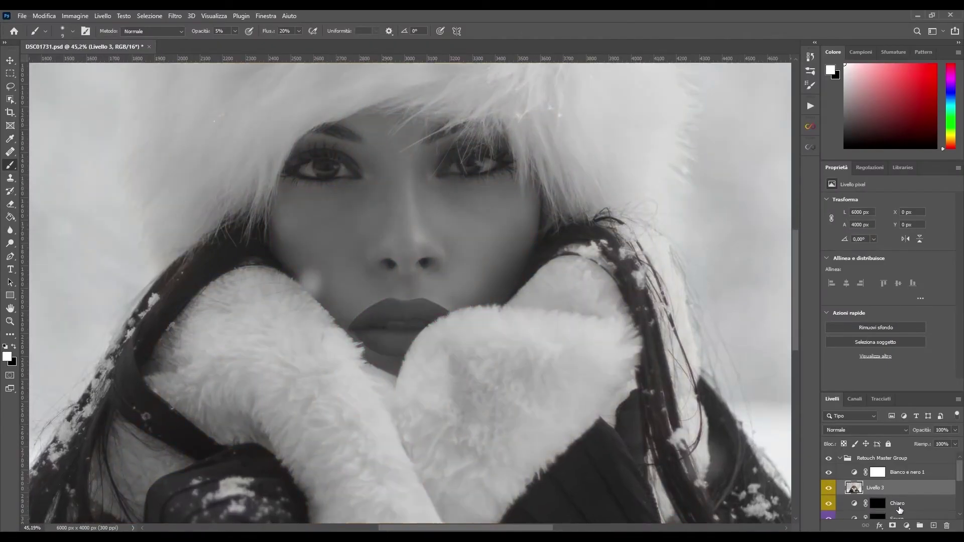
Step: Refine the lighter tones along the lip edges on the Chiaro mask with a 5 px brush at 20% opacity
click(828, 453)
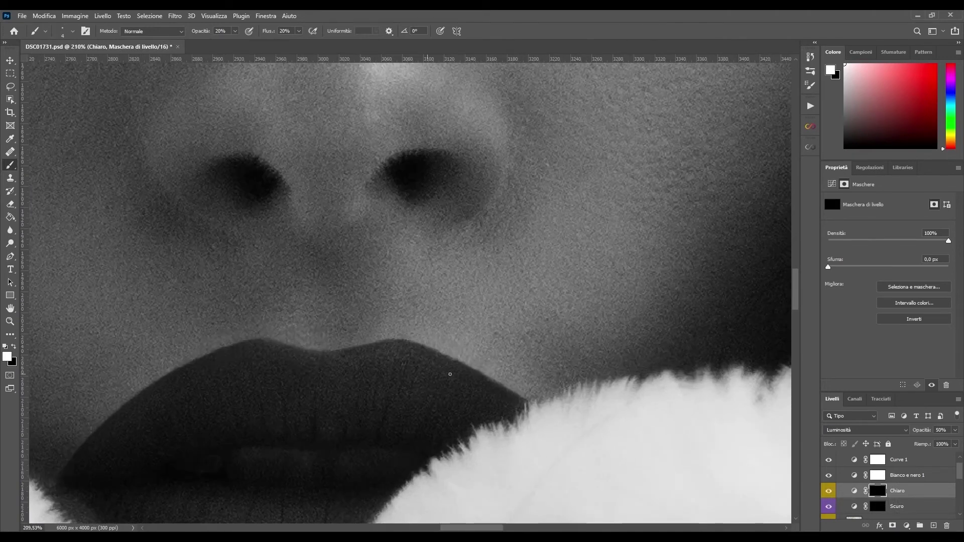
scroll(480, 326, up, 3)
scroll(533, 419, down, 5)
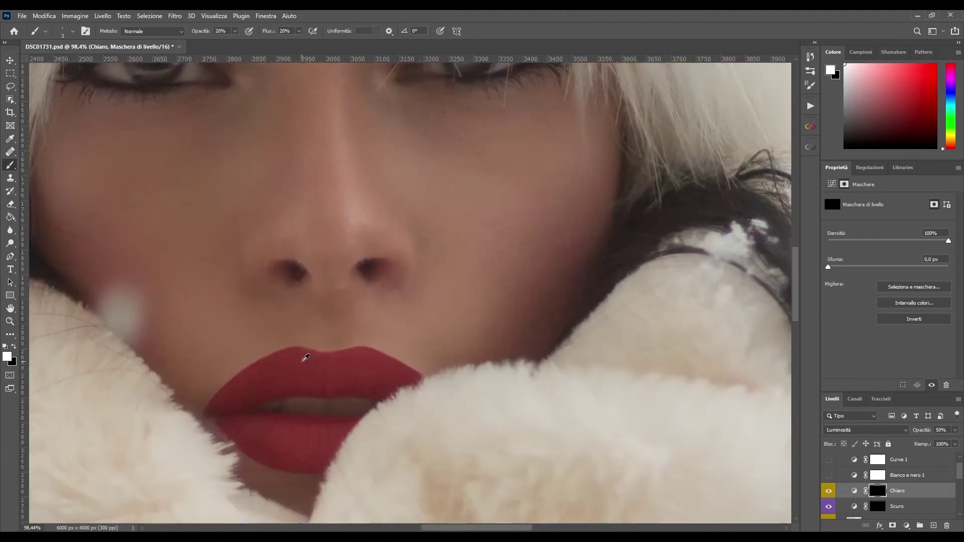
scroll(305, 357, up, 3)
key(bracketright)
key(bracketright)
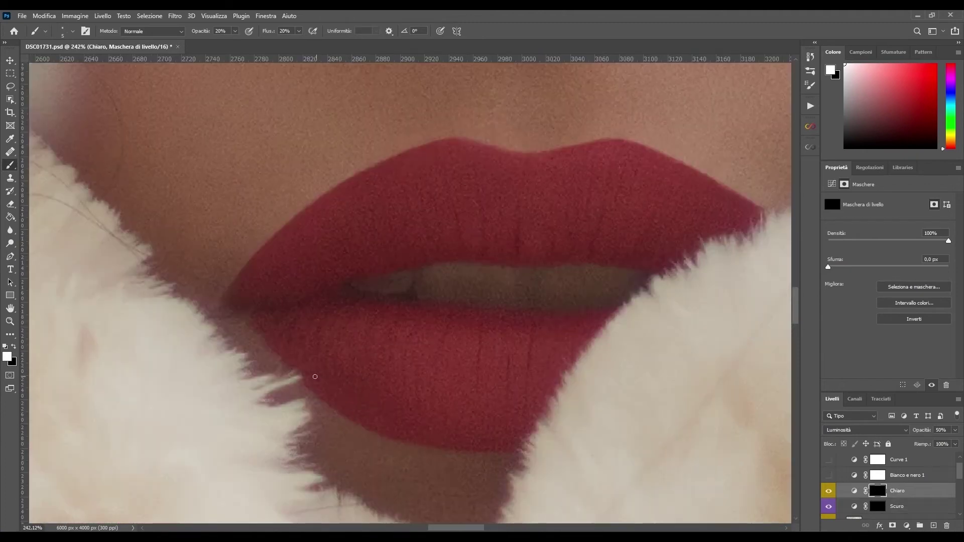
Step: Deepen the darker tones of the lips on the Scuro mask with 70 px and 35 px brushes at 10% opacity
key(alt+bracketleft)
key(1)
key(bracketright)
key(bracketright)
key(bracketright)
key(bracketright)
key(bracketright)
key(bracketright)
key(bracketright)
key(bracketright)
key(bracketright)
key(bracketright)
key(bracketright)
key(bracketright)
key(bracketright)
key(bracketright)
key(bracketright)
scroll(369, 382, down, 3)
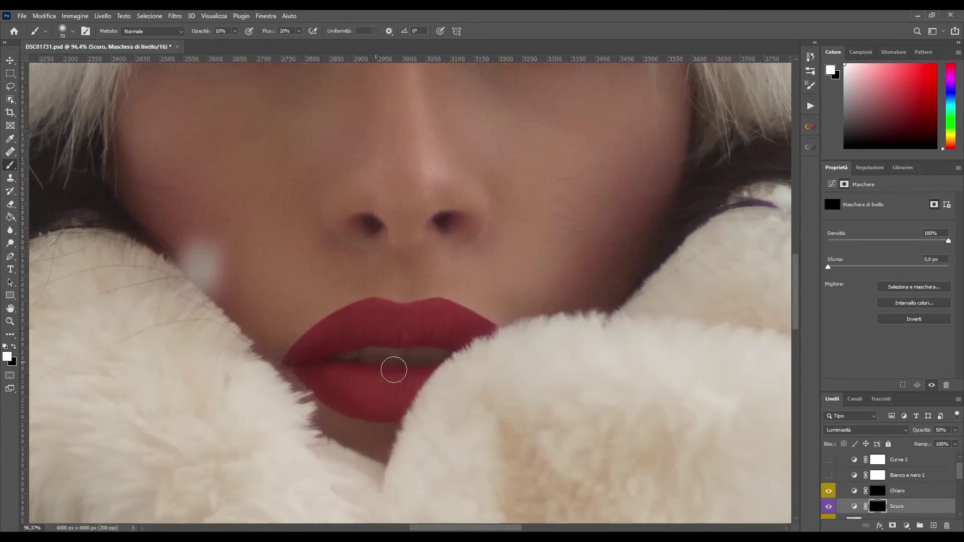
scroll(430, 416, up, 2)
scroll(387, 351, down, 2)
key(bracketright)
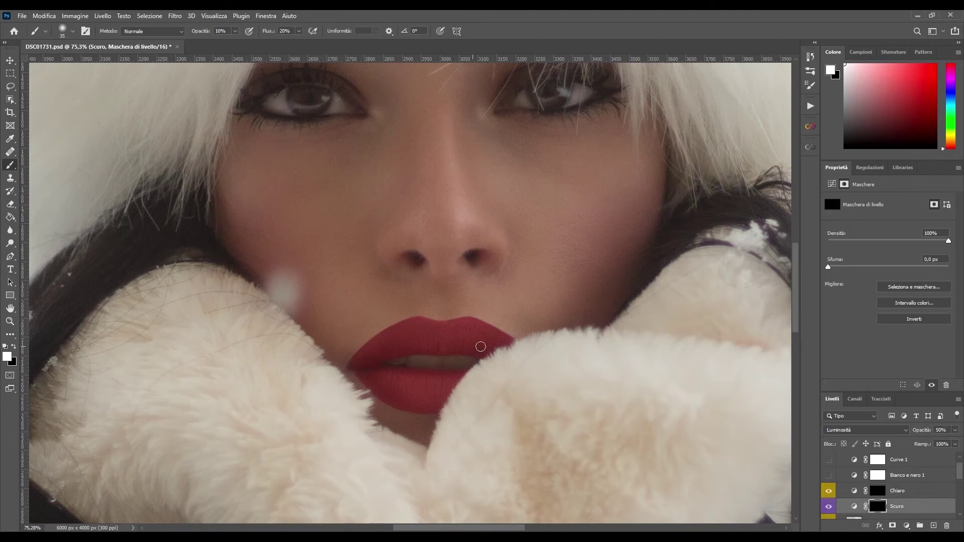
Step: Enhance the eyes on the Quick Eye Pop mask with a 250 px brush at 35% opacity
scroll(459, 352, up, 2)
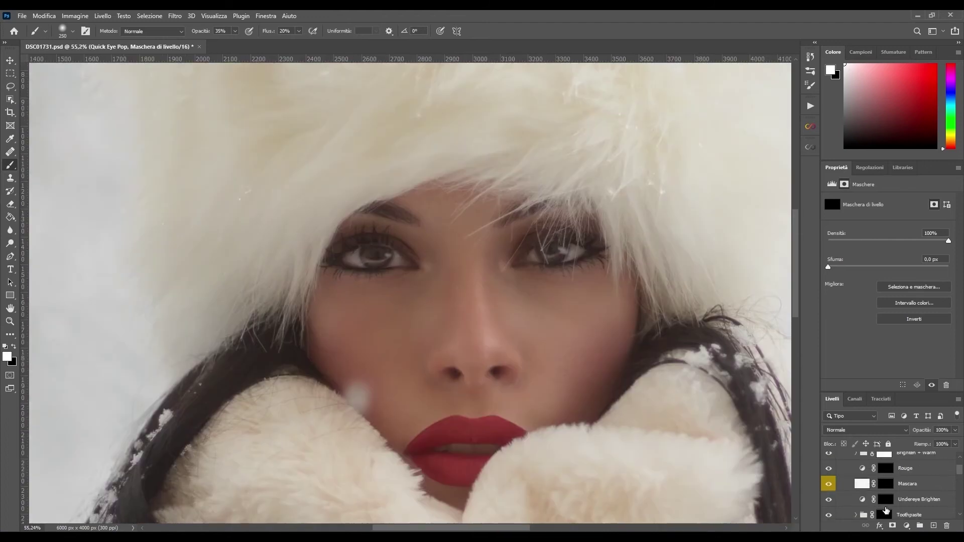
scroll(416, 232, up, 3)
scroll(372, 225, down, 5)
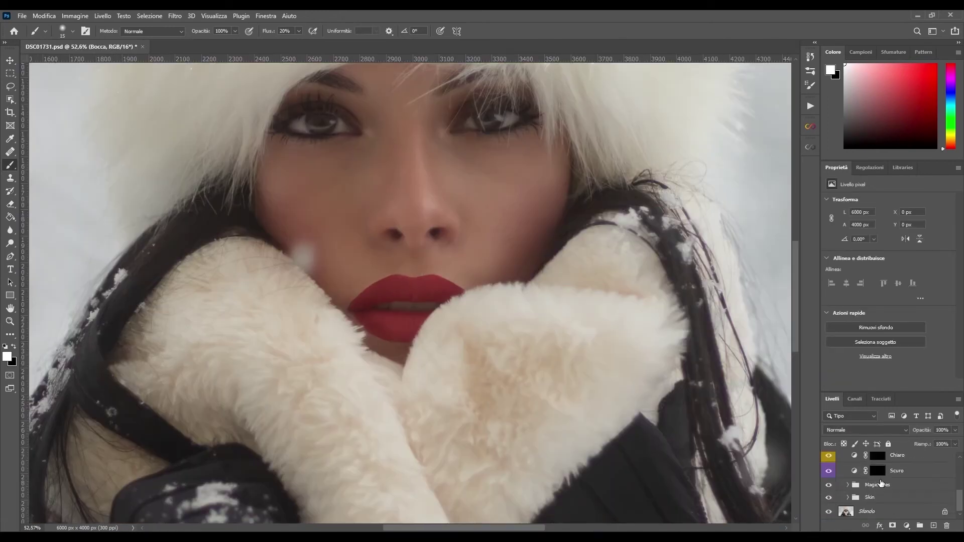
Step: Collect the makeup layers in a Trucco group and add the Tokyo effect group
click(867, 473)
scroll(884, 482, up, 3)
click(930, 507)
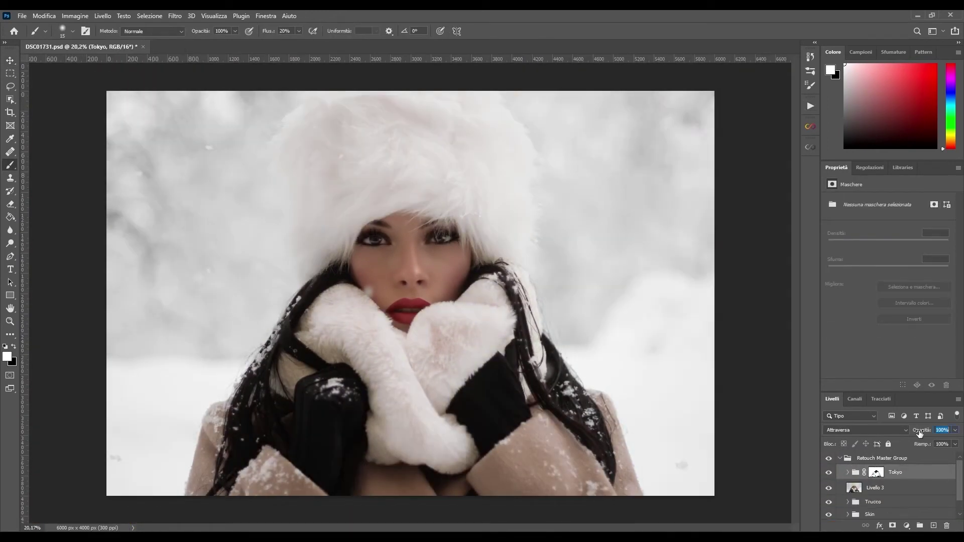
Step: Preview the Wizard of Oz preset on Livello 3 in Exposure X6
click(174, 15)
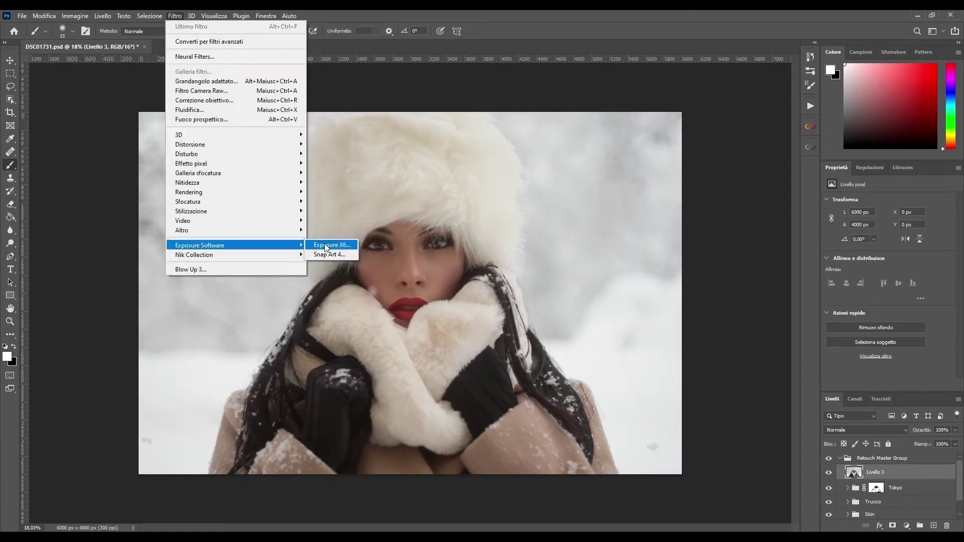
click(346, 243)
click(120, 336)
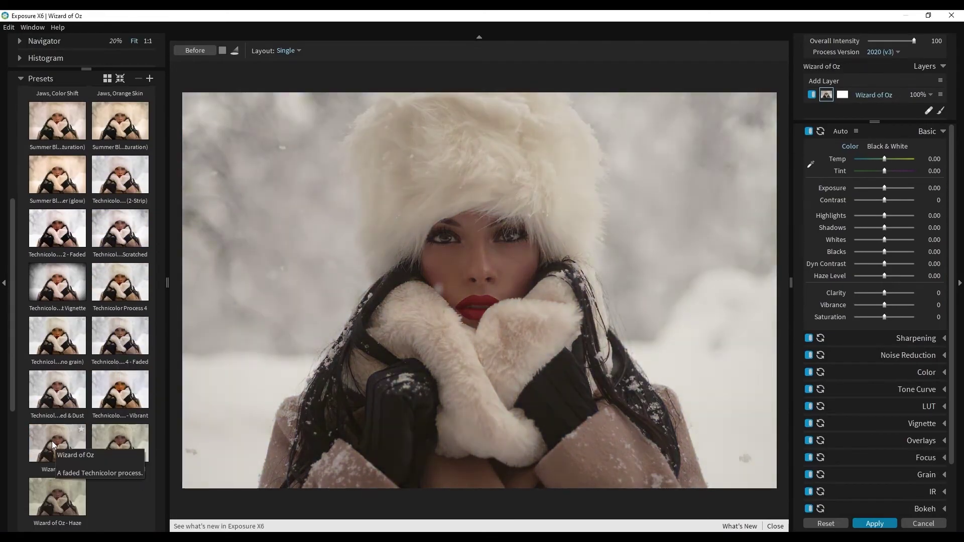
click(318, 297)
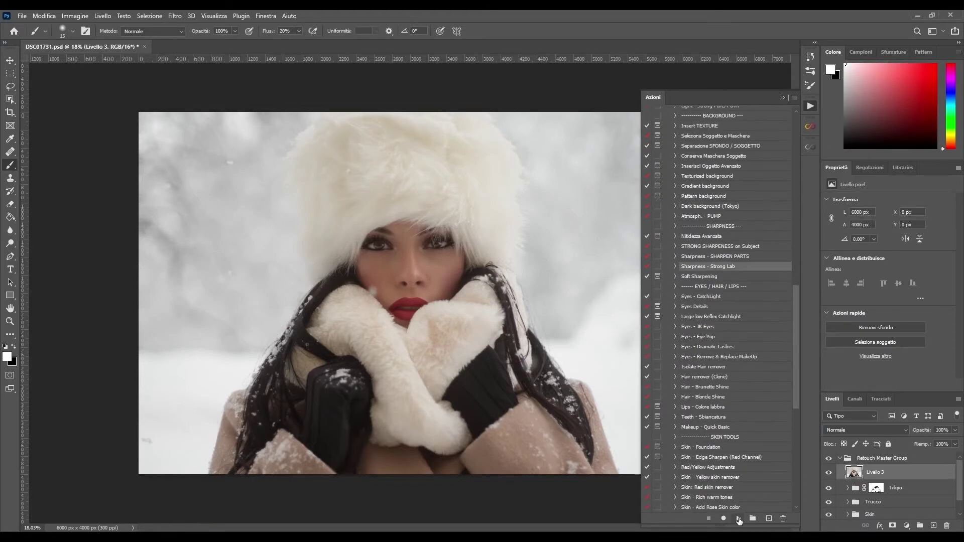
Step: Run the Sharpness - Strong Lab action on Livello 3
click(739, 519)
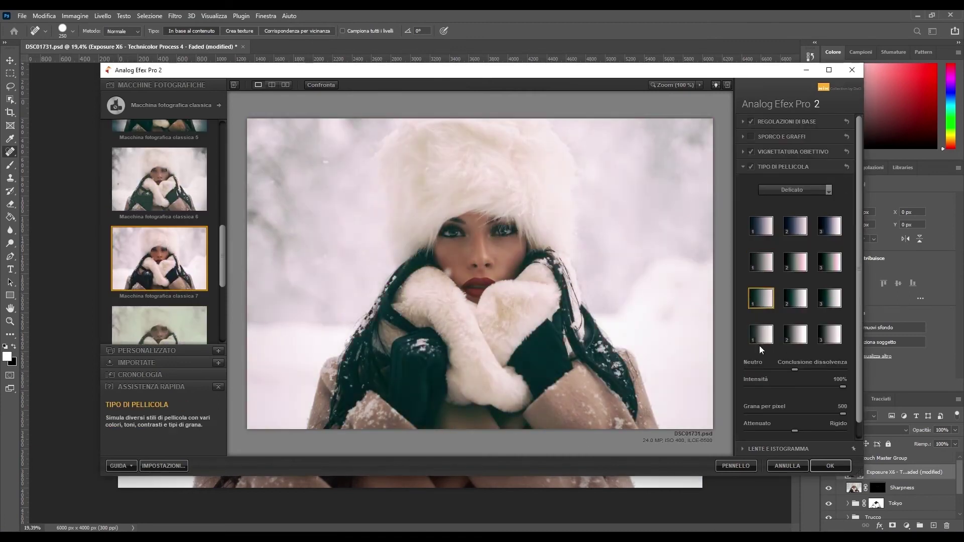
Step: Review the basic adjustments and film type of the Macchina fotografica classica 7 preset in Analog Efex Pro 2, and apply it
click(786, 122)
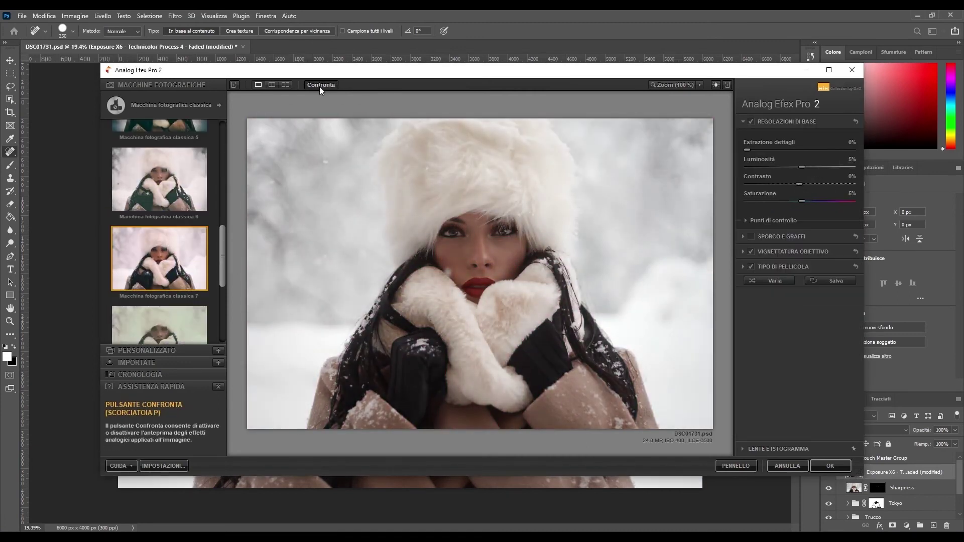
click(783, 267)
click(830, 465)
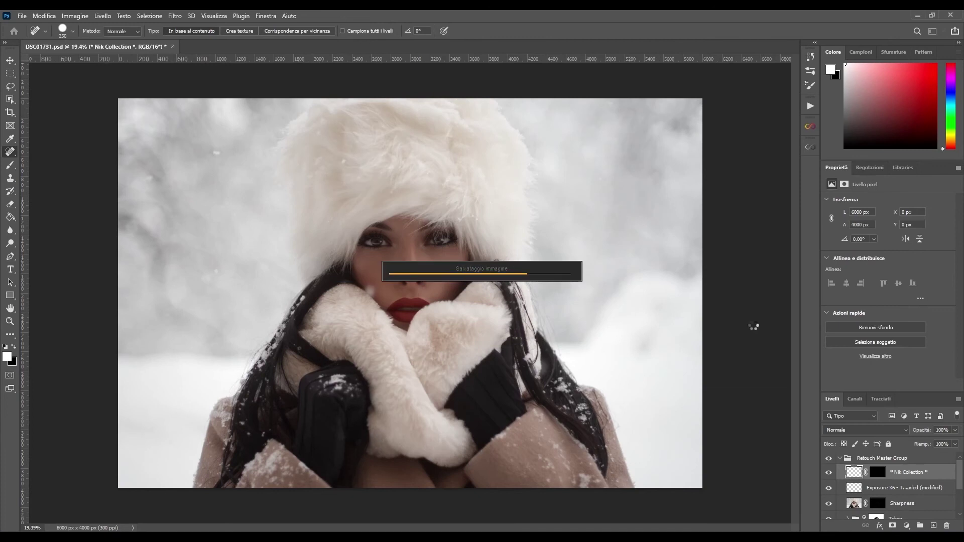